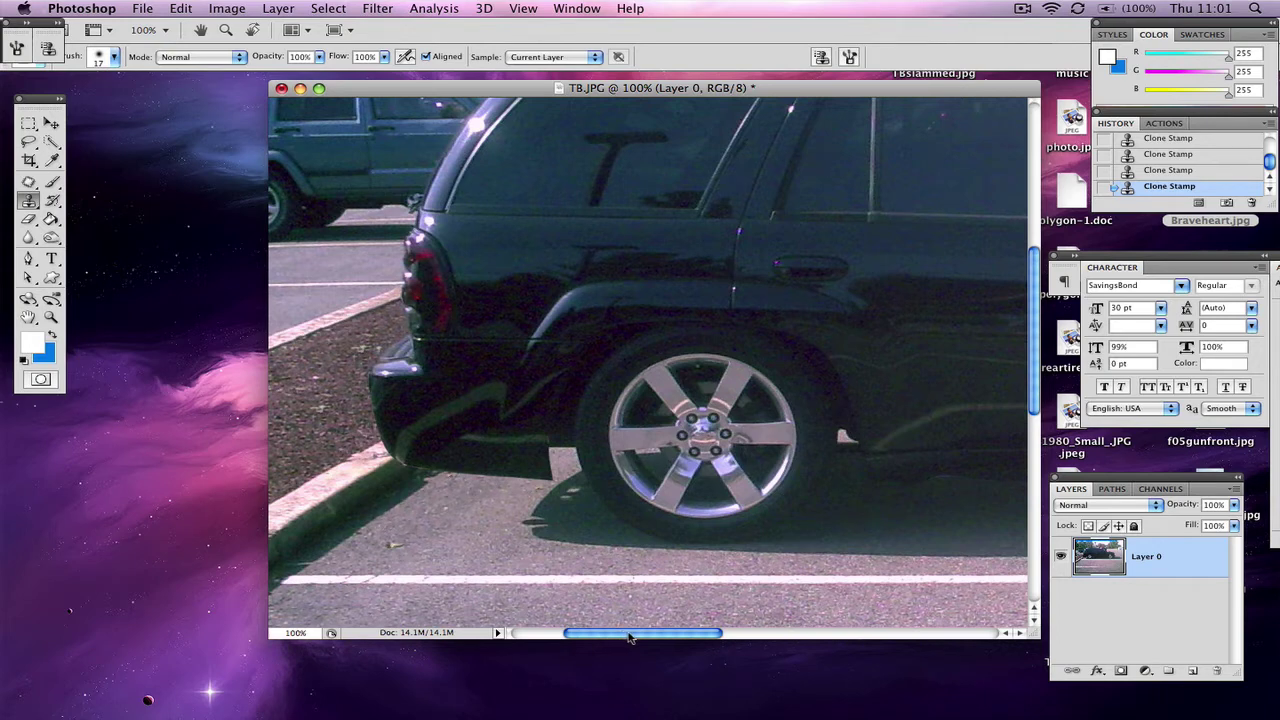
# Clone neighbouring pixels over the blue gaps on top of the front bumper and between the bumper and front wheel.
pyautogui.hscroll(5, 617, 644)
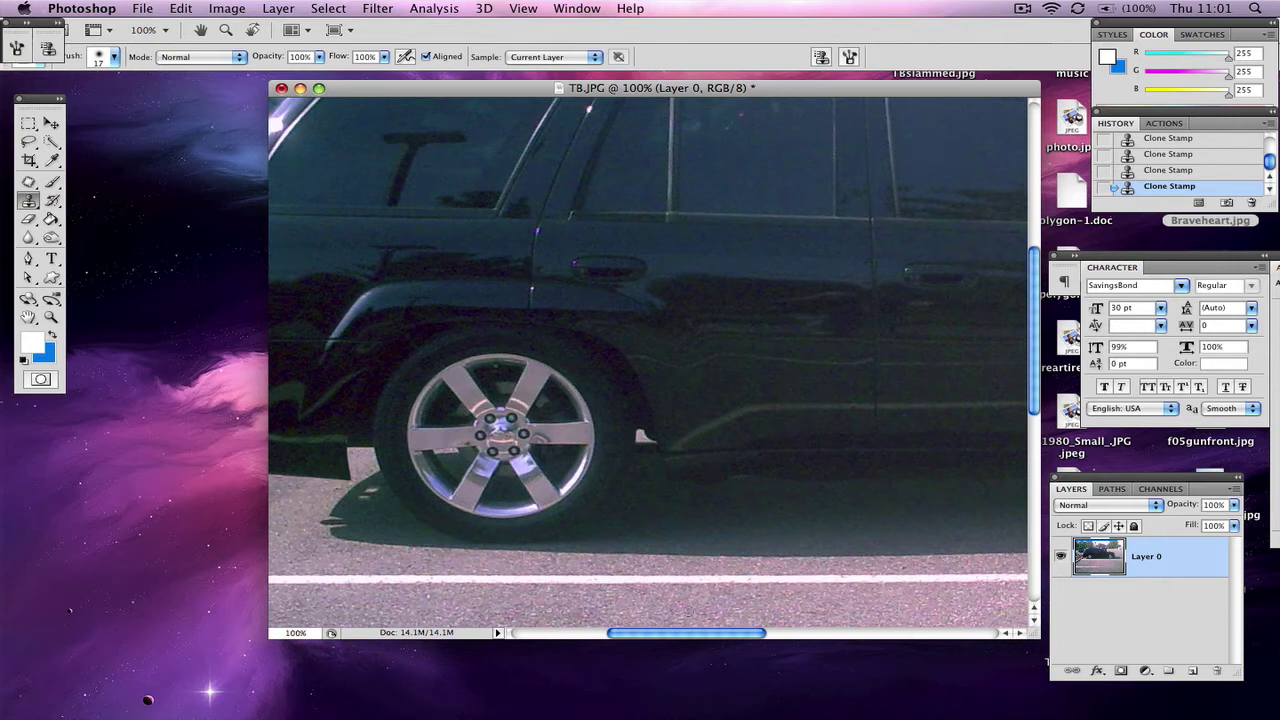
pyautogui.moveTo(677, 643); pyautogui.dragTo(854, 625)
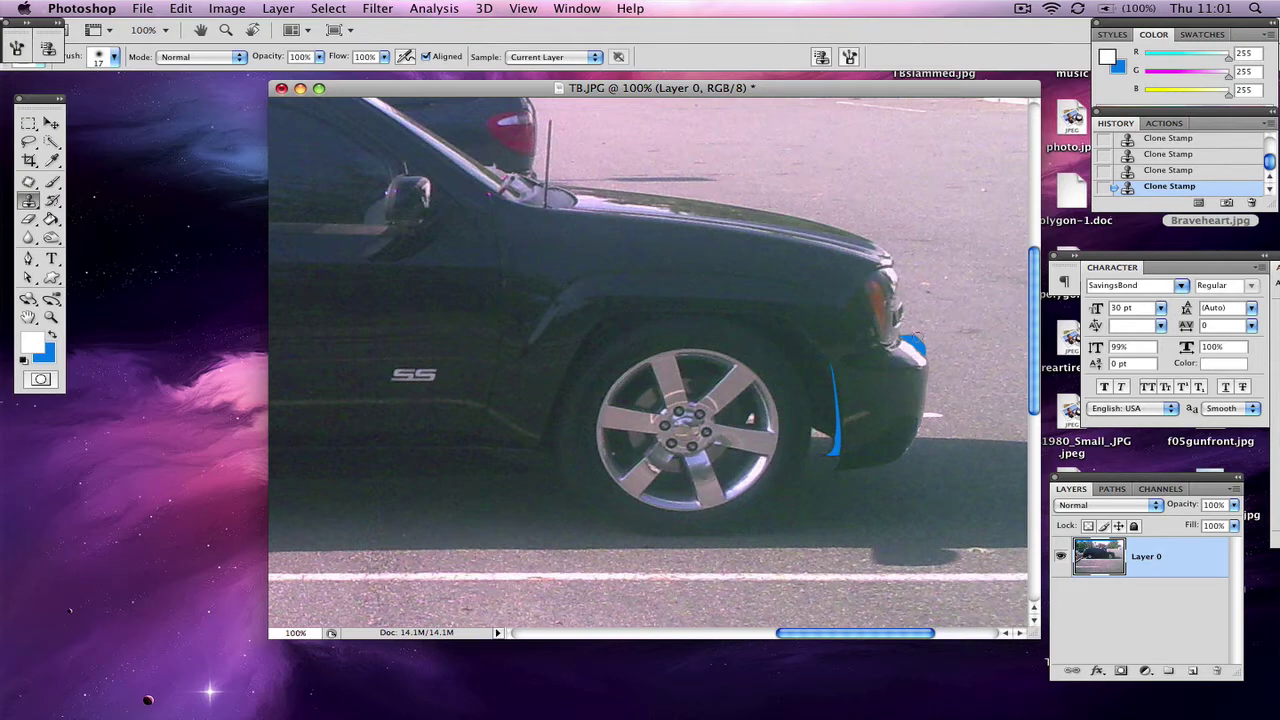
pyautogui.moveTo(905, 335)
pyautogui.mouseDown()
pyautogui.moveTo(928, 352)
pyautogui.moveTo(920, 342)
pyautogui.mouseUp()
pyautogui.moveTo(825, 456)
pyautogui.mouseDown()
pyautogui.moveTo(824, 367)
pyautogui.moveTo(838, 435)
pyautogui.mouseUp()
pyautogui.moveTo(825, 452); pyautogui.dragTo(838, 438)
pyautogui.moveTo(905, 472)
pyautogui.mouseDown()
pyautogui.moveTo(831, 461)
pyautogui.moveTo(839, 450)
pyautogui.mouseUp()
pyautogui.press('super+z')
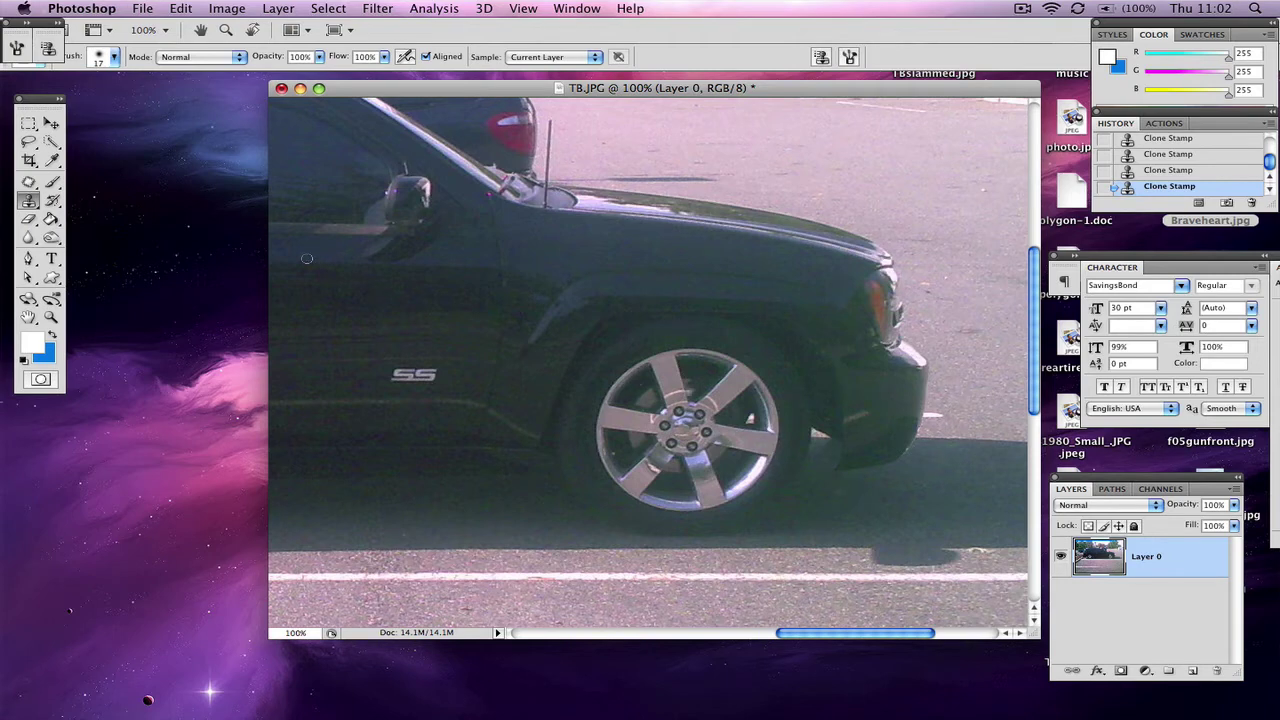
# Clone clean asphalt over the dark smear in the parking lot below the blue Jeep, using a hard 60 px brush.
pyautogui.click(150, 30)
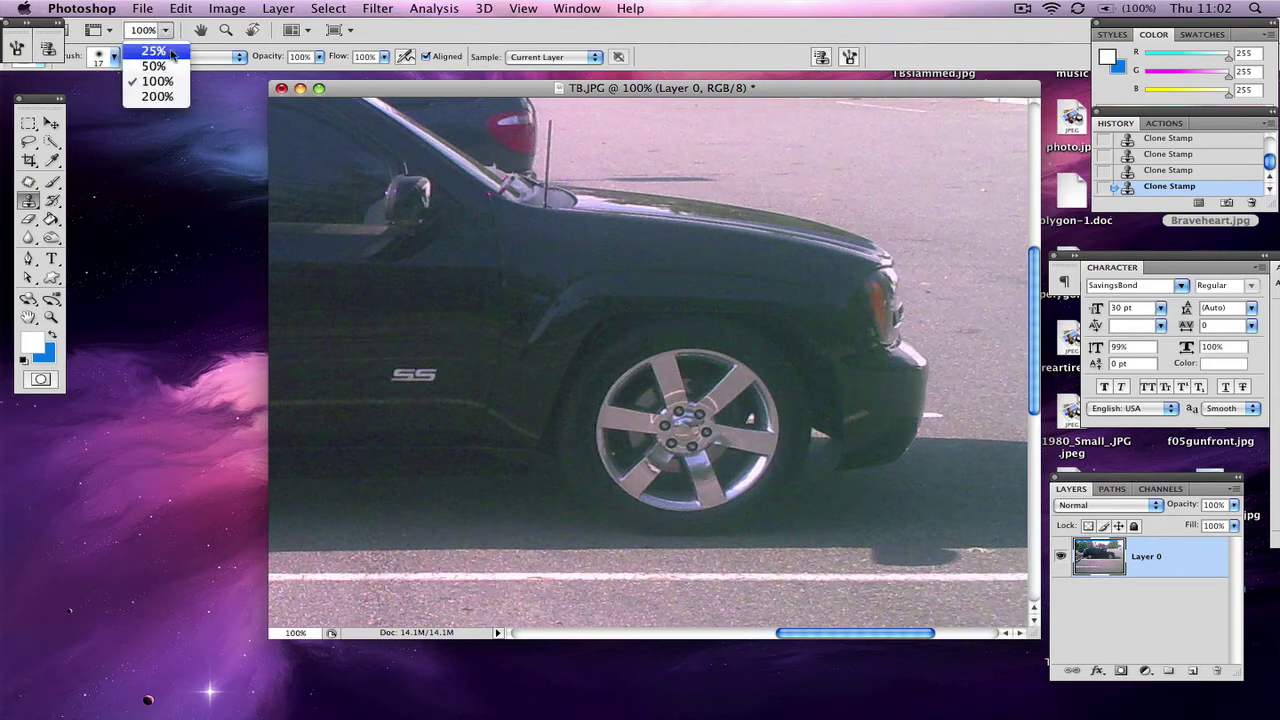
pyautogui.click(153, 50)
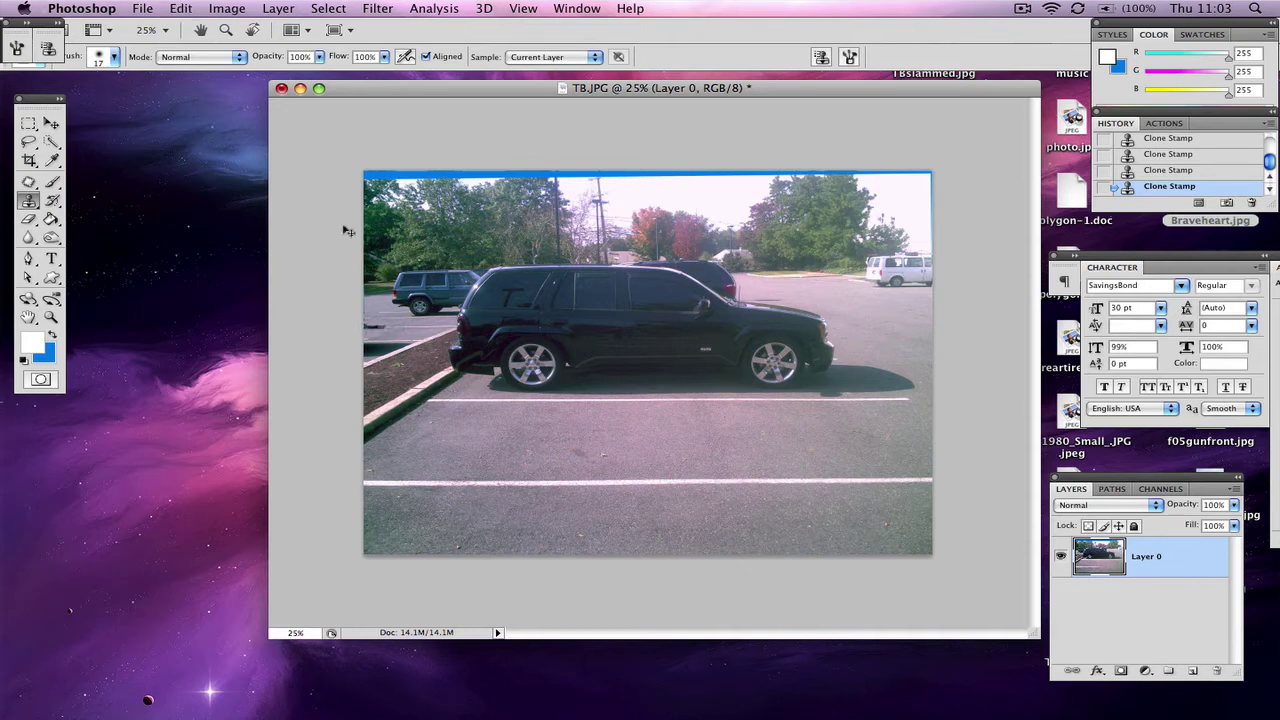
pyautogui.click(228, 30)
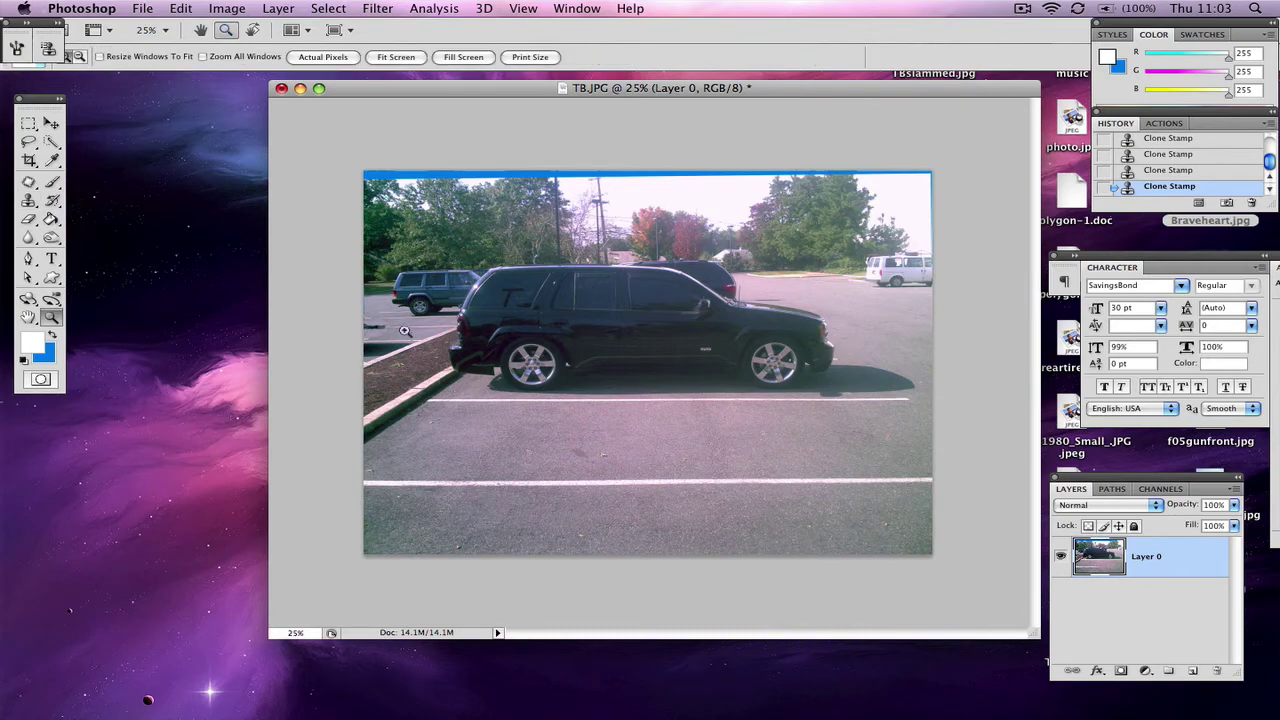
pyautogui.click(406, 336)
pyautogui.click(392, 323)
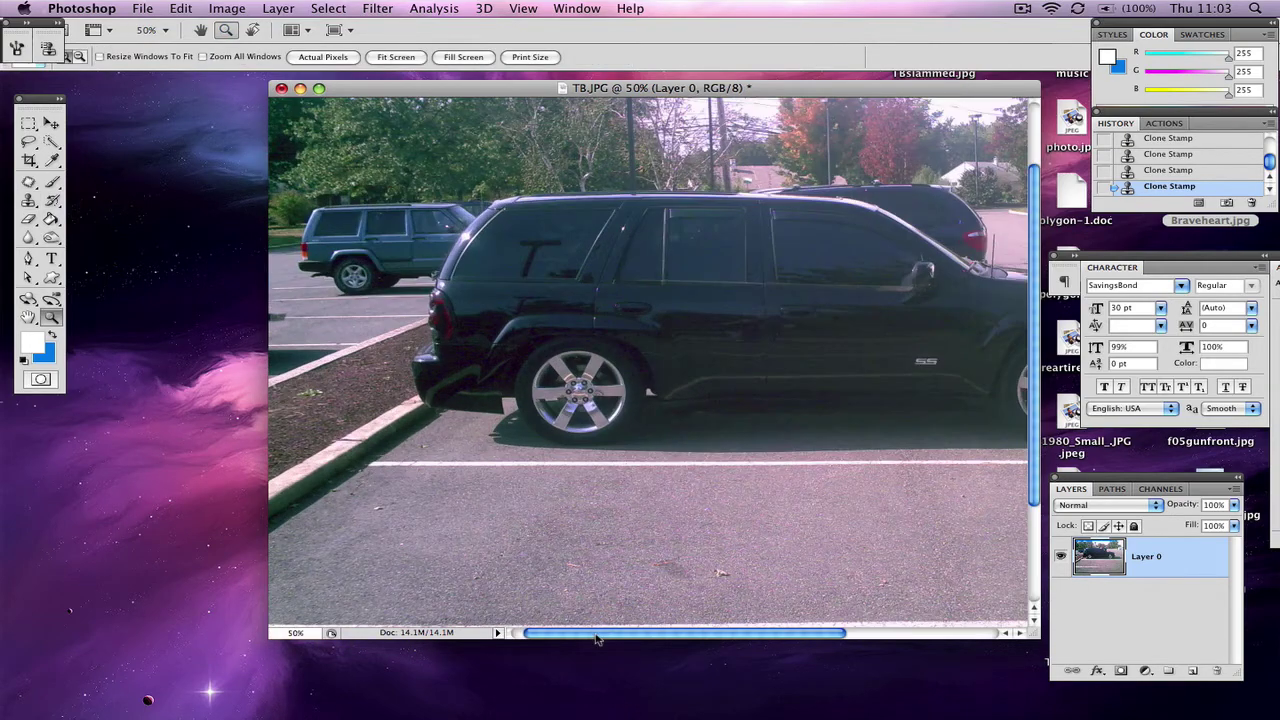
pyautogui.hscroll(-3, 598, 636)
pyautogui.click(28, 200)
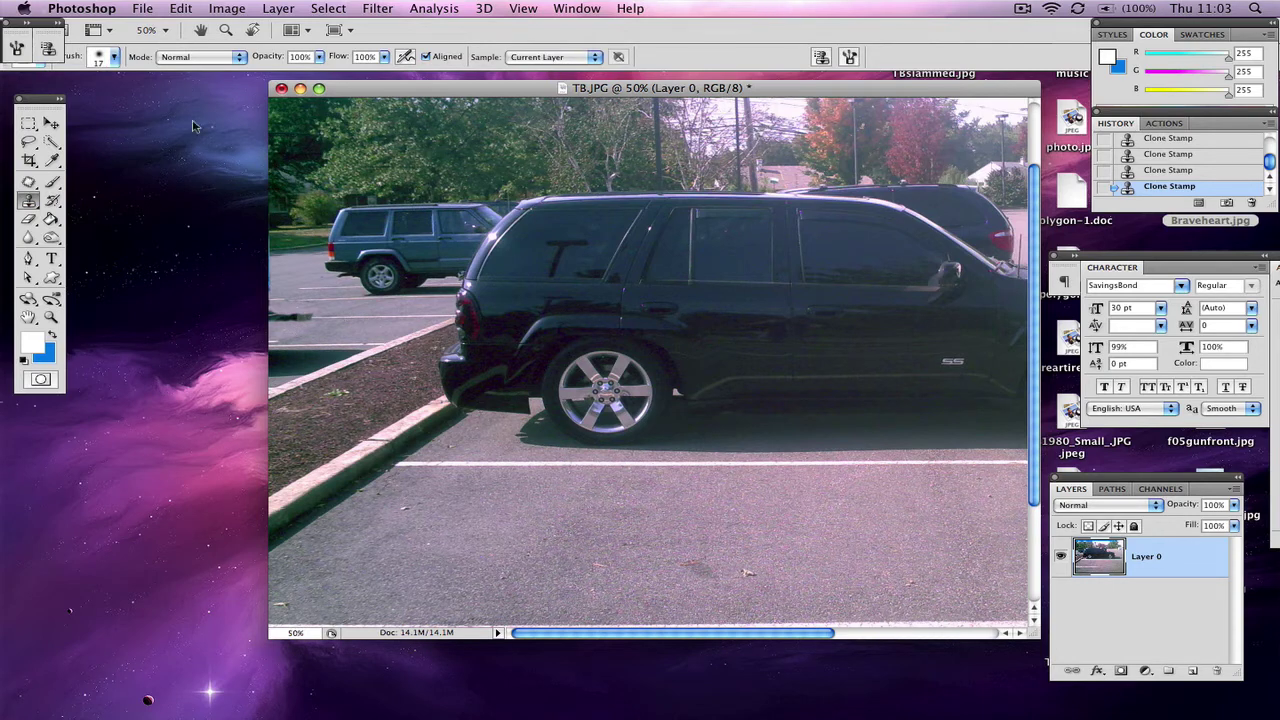
pyautogui.click(114, 57)
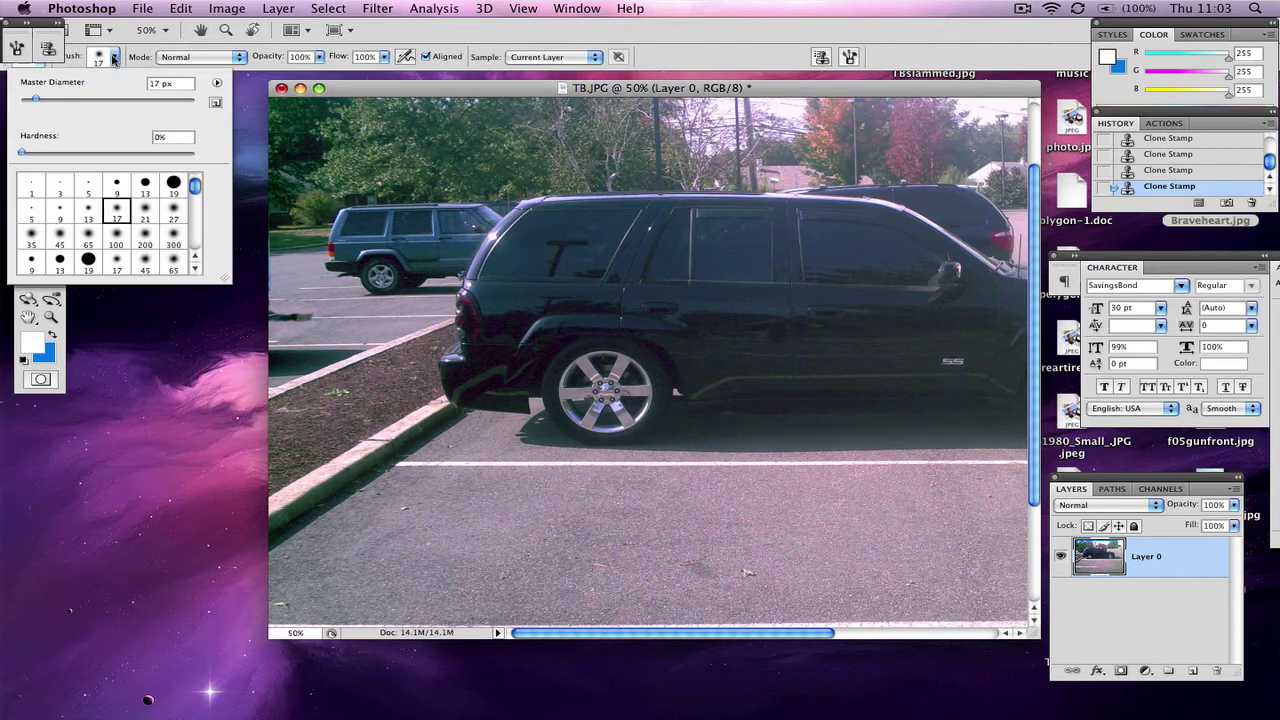
pyautogui.click(170, 188)
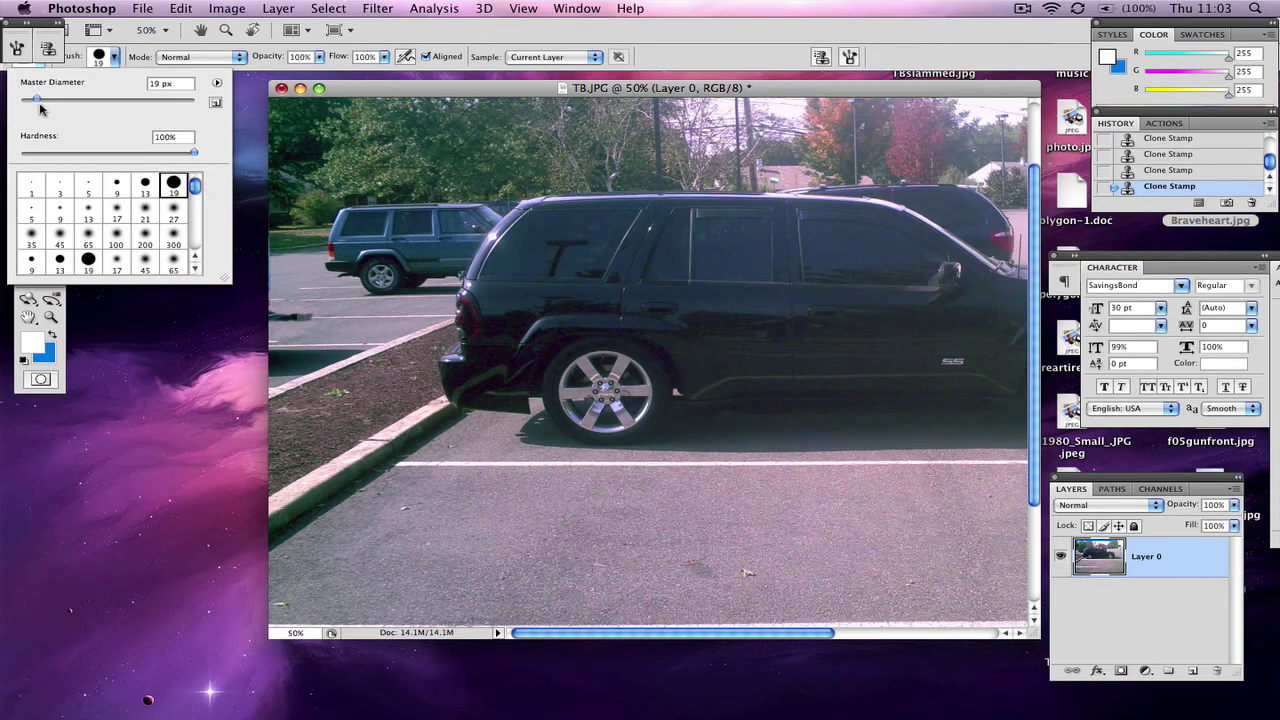
pyautogui.moveTo(40, 104); pyautogui.dragTo(47, 104)
pyautogui.click(72, 99)
pyautogui.keyDown('alt'); pyautogui.click(328, 332); pyautogui.keyUp('alt')
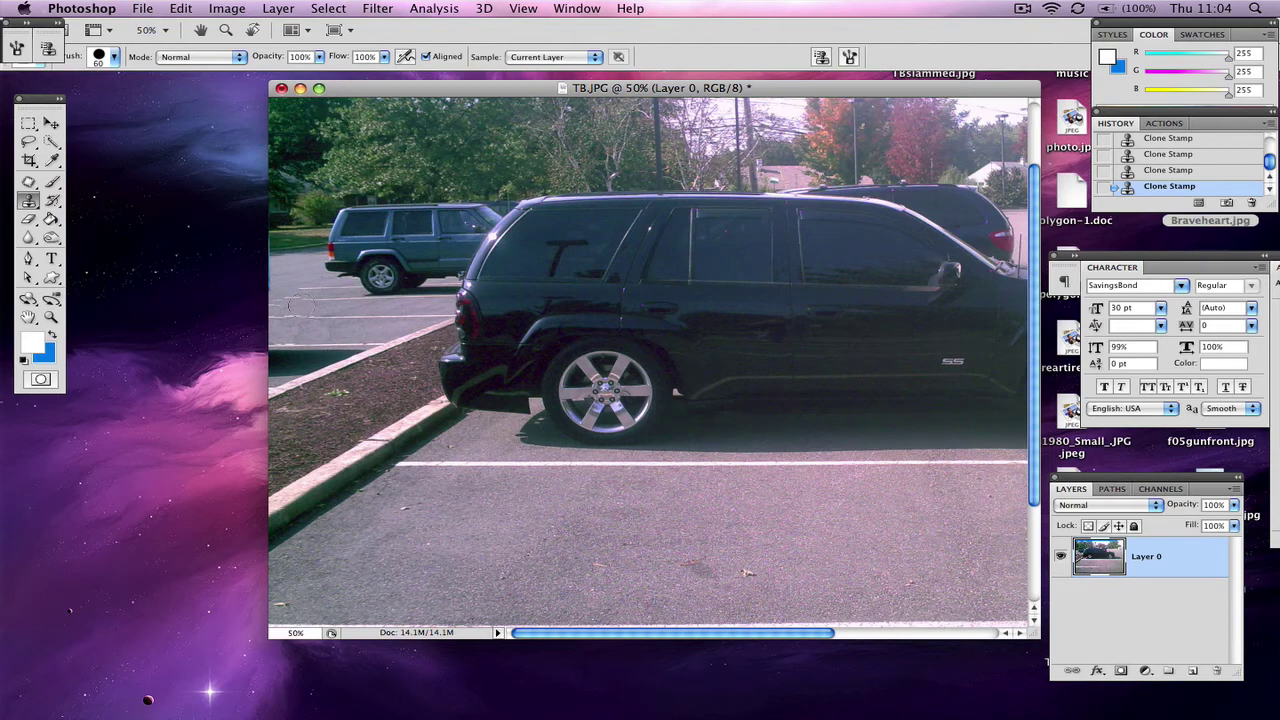
# Reduce the Clone Stamp brush to 33 px for touching up the asphalt below the blue Jeep.
pyautogui.click(114, 57)
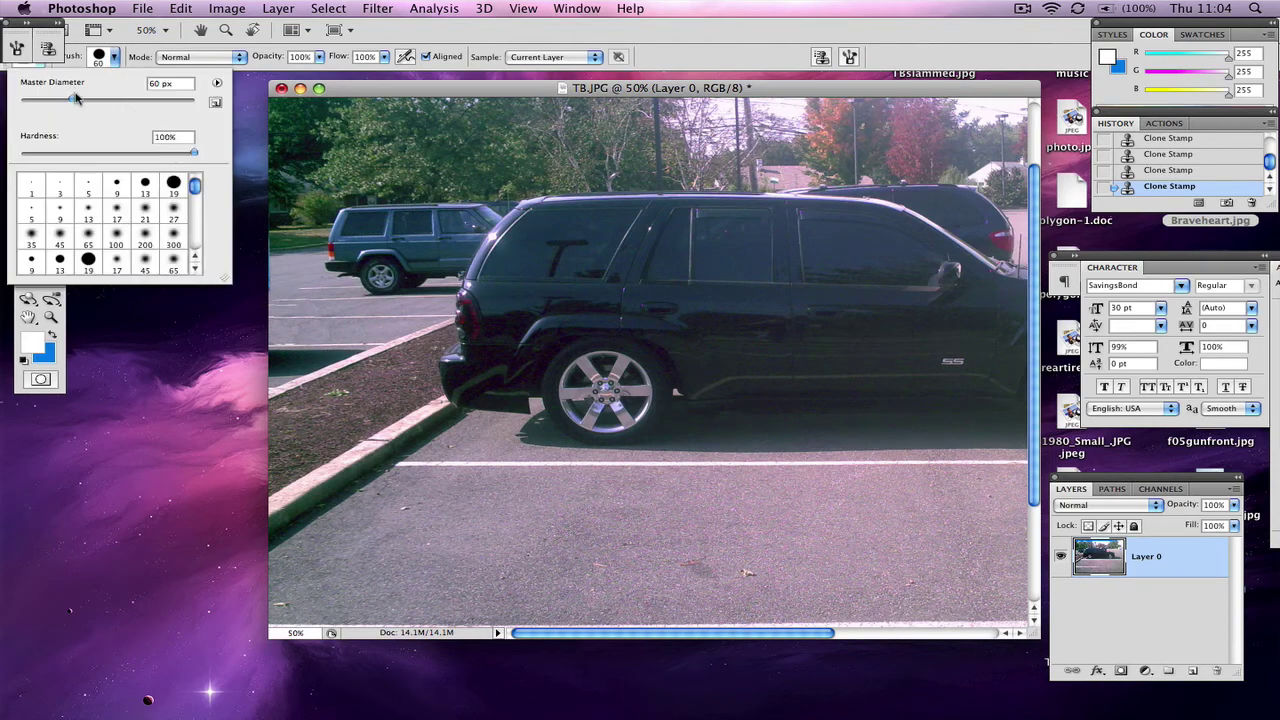
pyautogui.moveTo(75, 97); pyautogui.dragTo(52, 100)
pyautogui.click(351, 305)
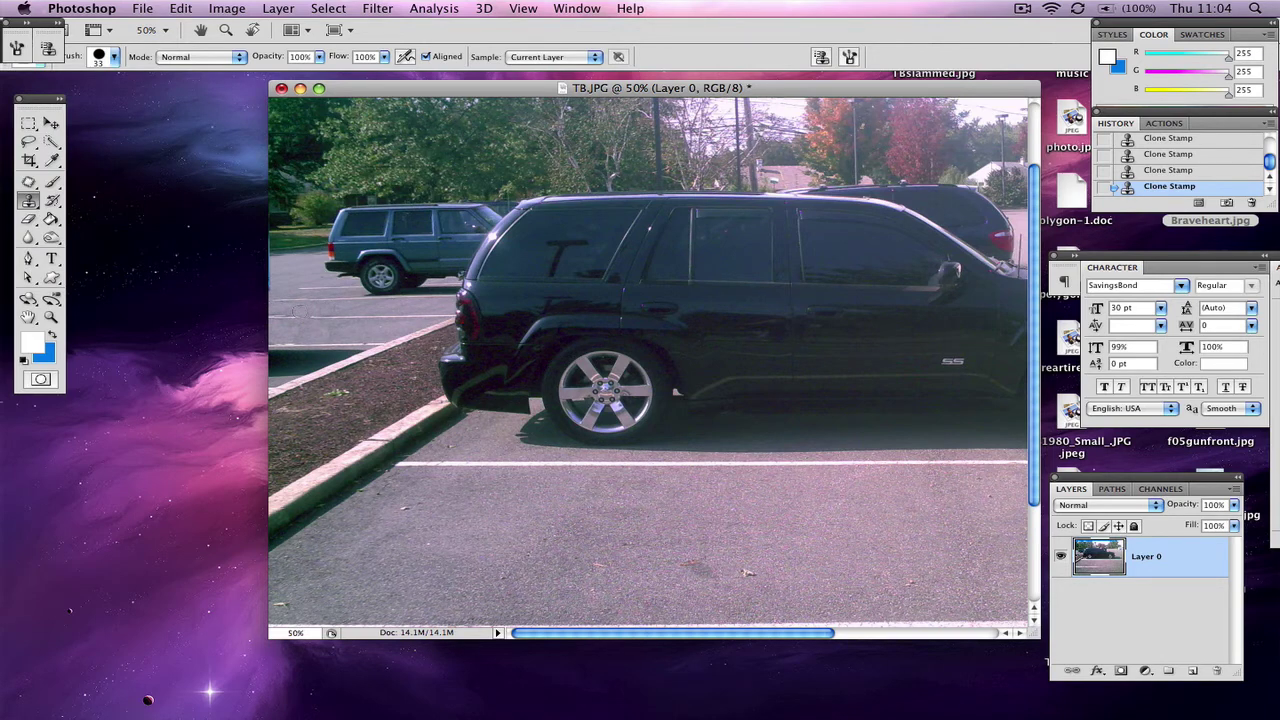
# Step back one clone stroke and reapply it.
pyautogui.click(181, 8)
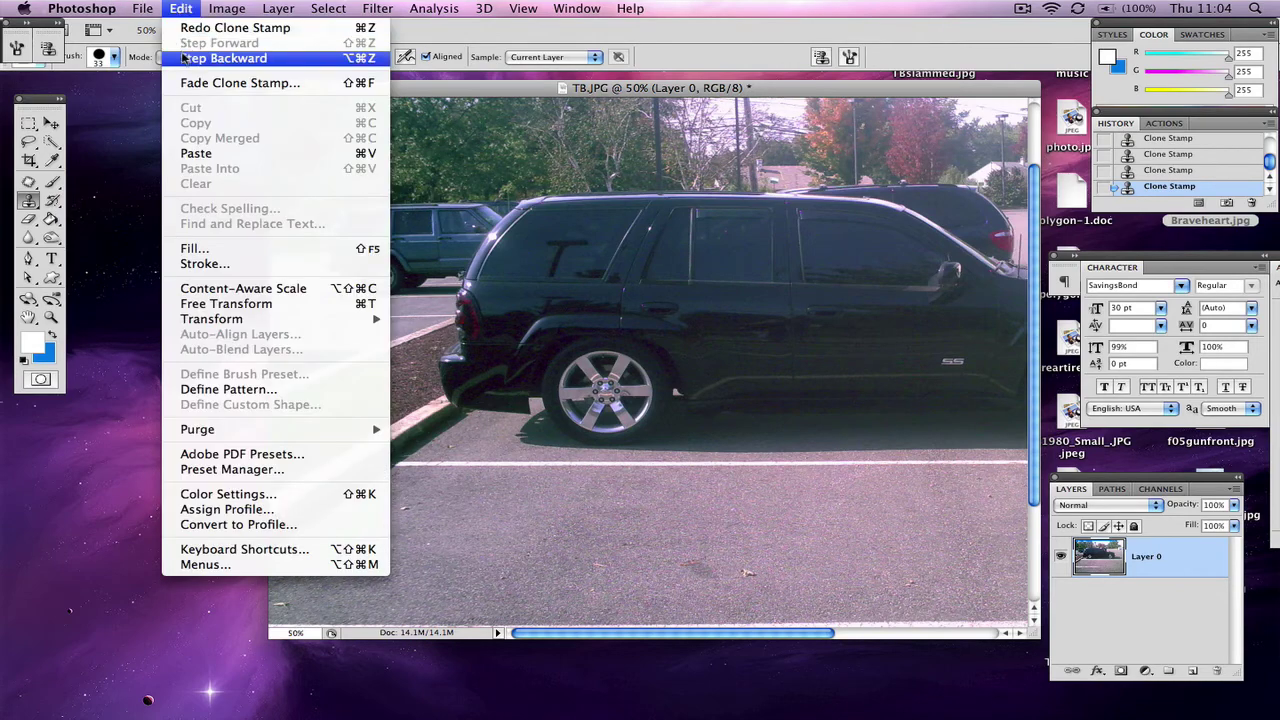
pyautogui.click(183, 58)
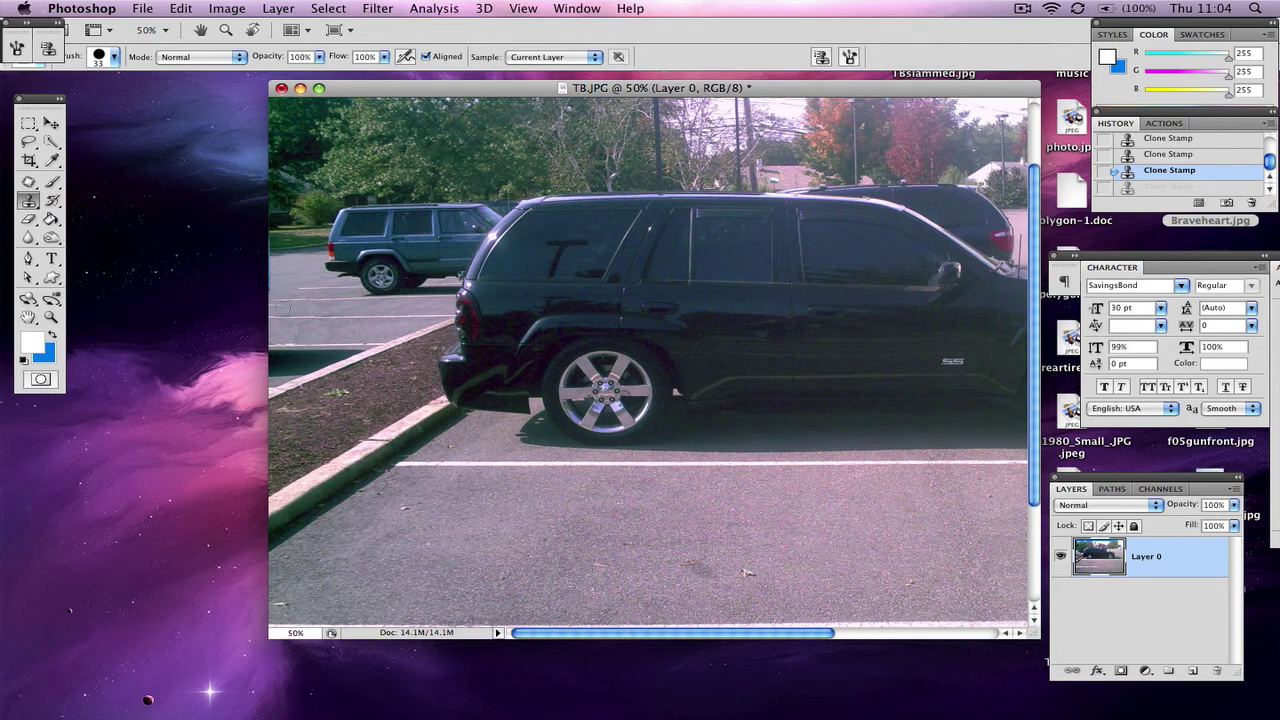
pyautogui.press('super+shift+z')
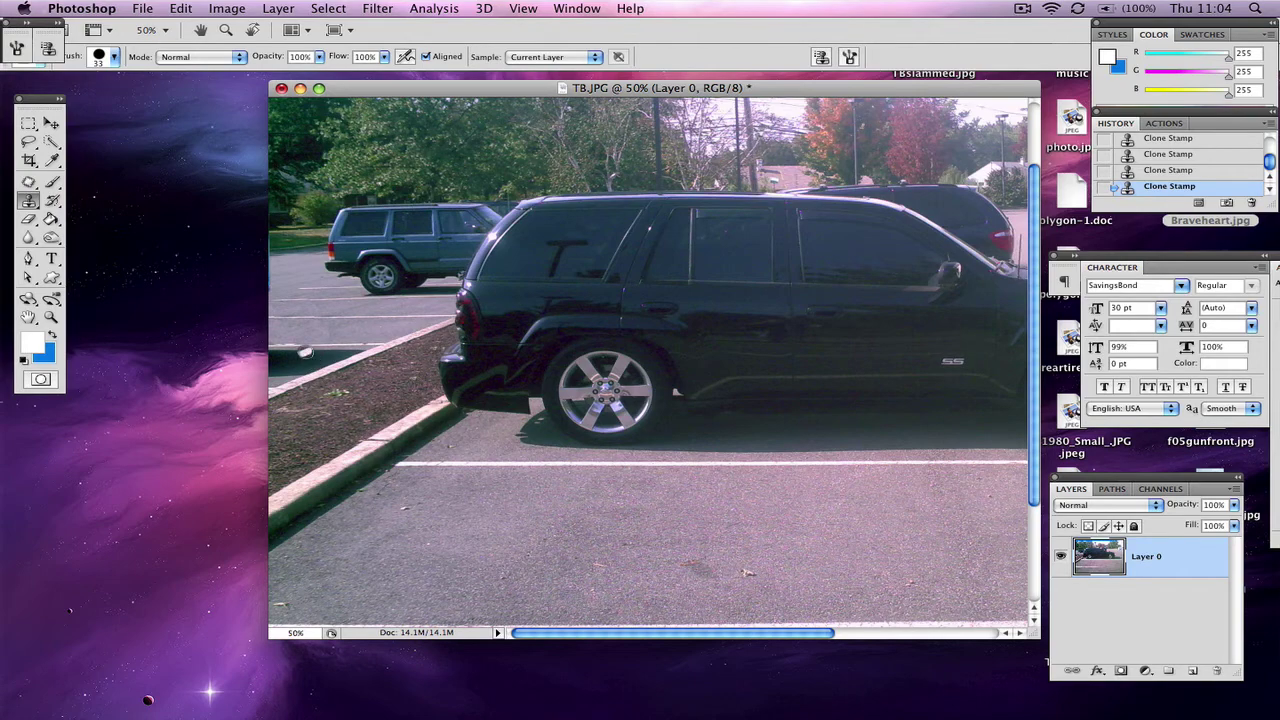
# Try to clone over the dark patch at the photo's left edge above the mulch bed, and undo the stroke.
pyautogui.click(160, 36)
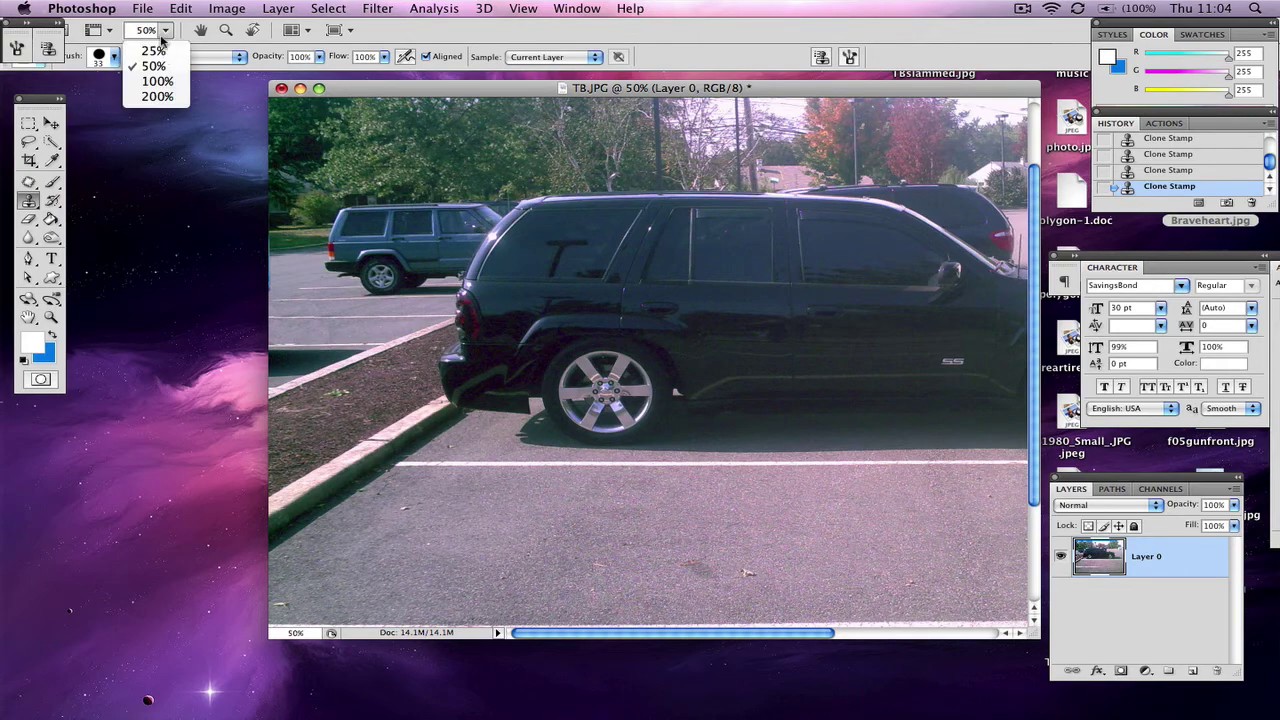
pyautogui.click(155, 50)
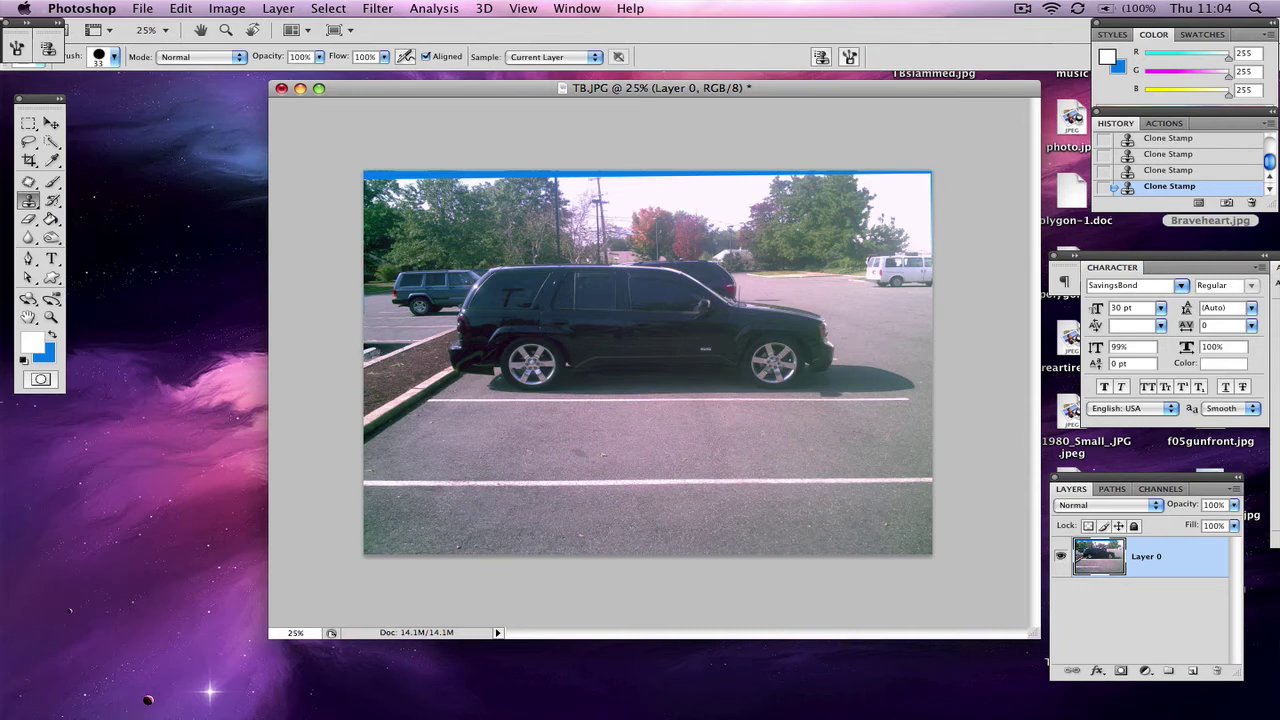
pyautogui.keyDown('alt'); pyautogui.click(383, 351); pyautogui.keyUp('alt')
pyautogui.moveTo(366, 349)
pyautogui.mouseDown()
pyautogui.moveTo(434, 337)
pyautogui.moveTo(374, 361)
pyautogui.moveTo(448, 321)
pyautogui.moveTo(443, 331)
pyautogui.moveTo(438, 308)
pyautogui.moveTo(460, 280)
pyautogui.moveTo(432, 304)
pyautogui.mouseUp()
pyautogui.click(181, 8)
pyautogui.click(188, 22)
# Select the photo area below the blue strip with a rectangular marquee and copy it.
pyautogui.click(28, 122)
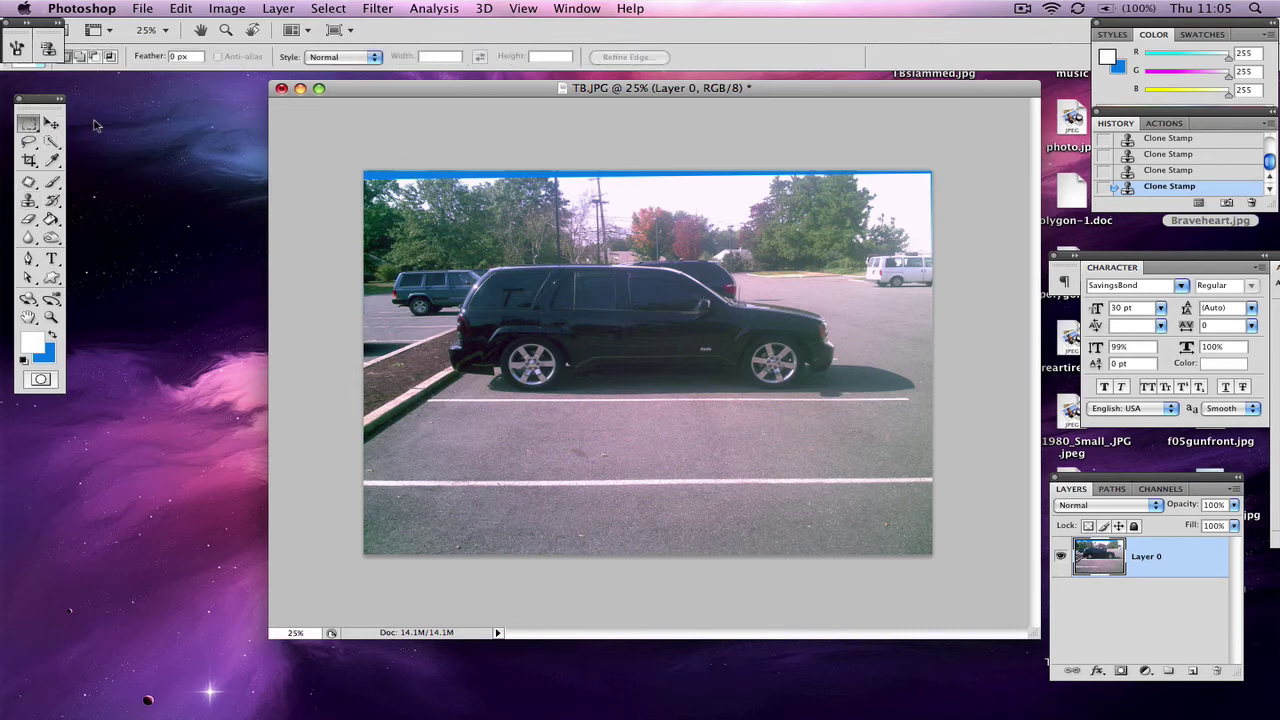
pyautogui.moveTo(631, 244); pyautogui.dragTo(934, 555)
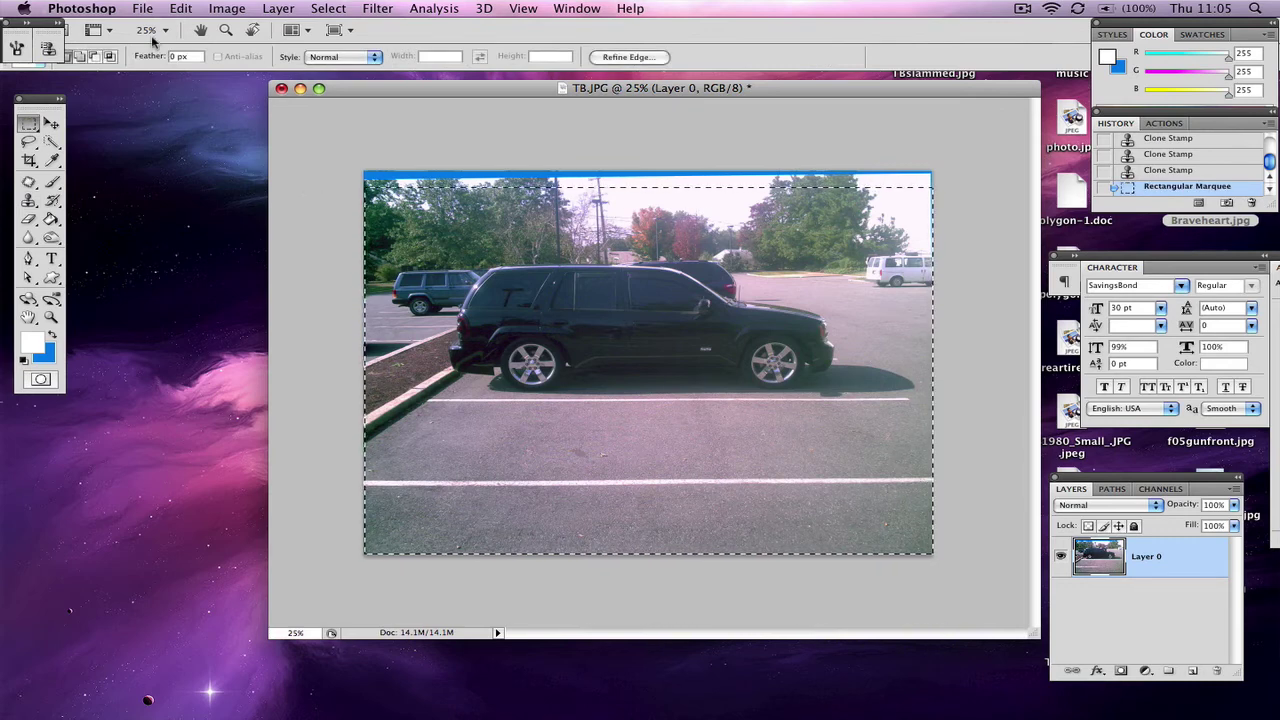
pyautogui.click(181, 8)
pyautogui.click(205, 121)
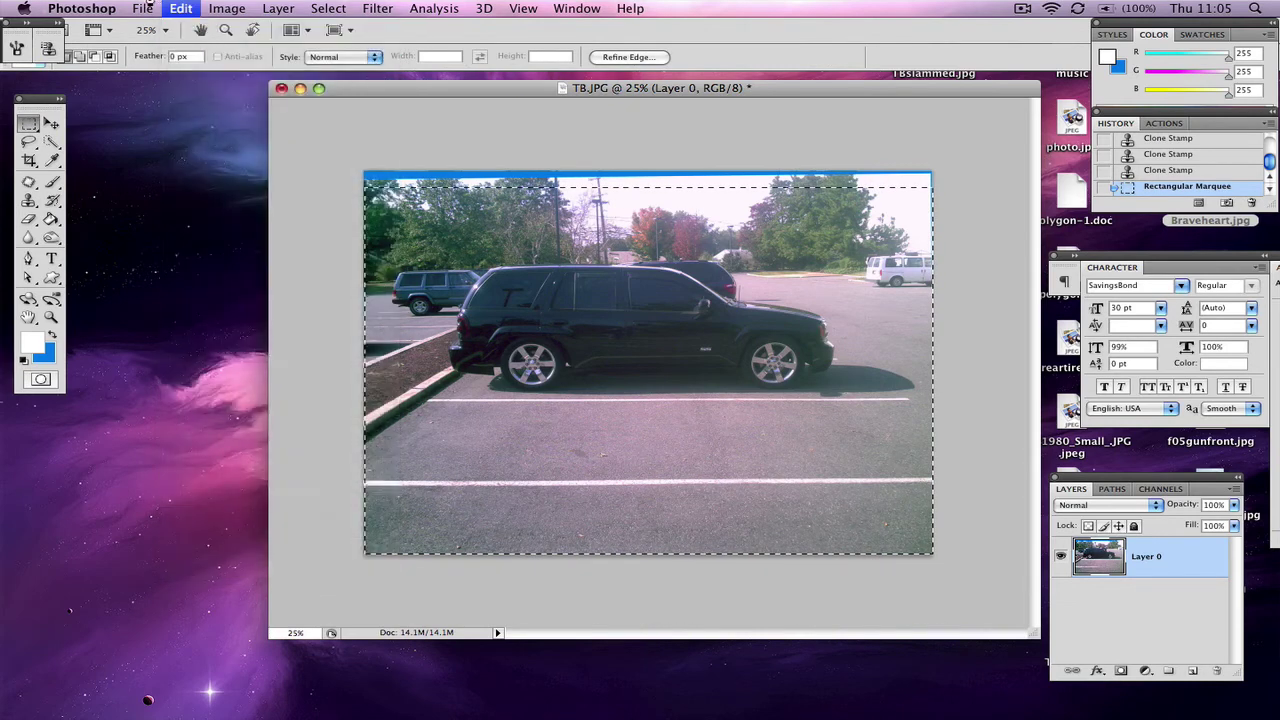
# Create a new transparent 2560 x 1836 pixel document from the Clipboard preset and paste the copied photo into it.
pyautogui.click(143, 8)
pyautogui.click(165, 22)
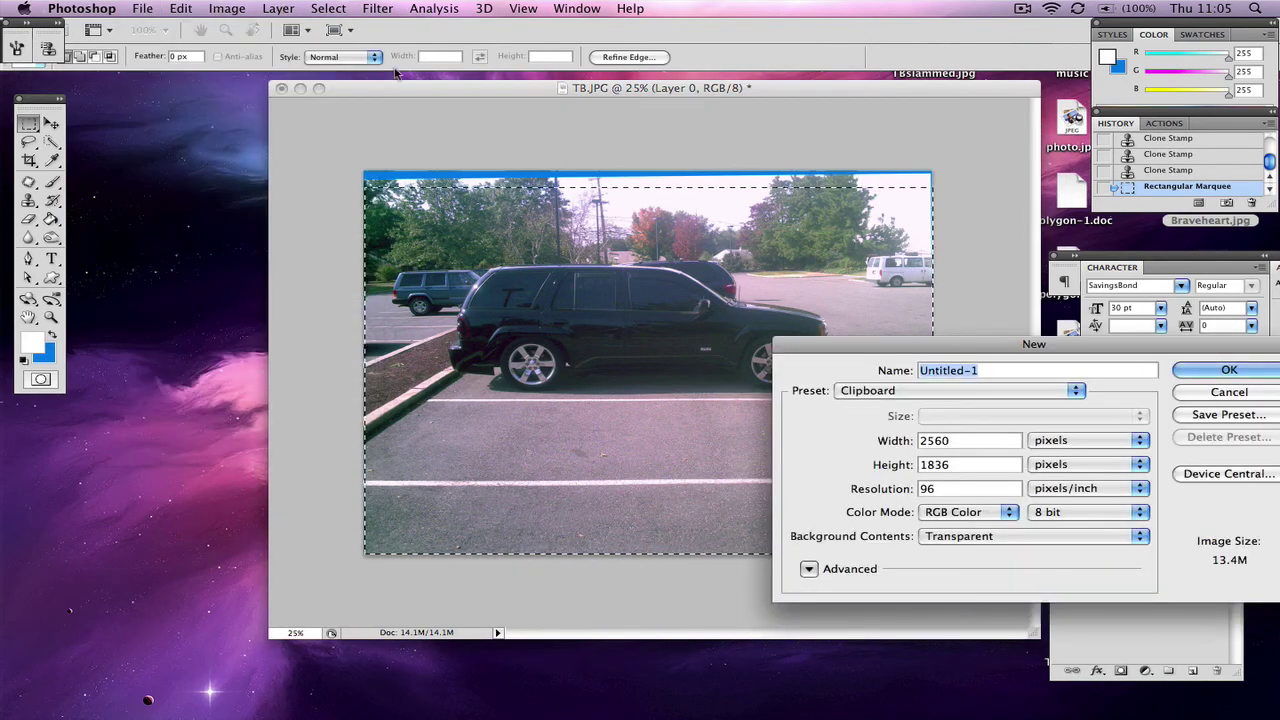
pyautogui.click(1229, 370)
pyautogui.click(181, 8)
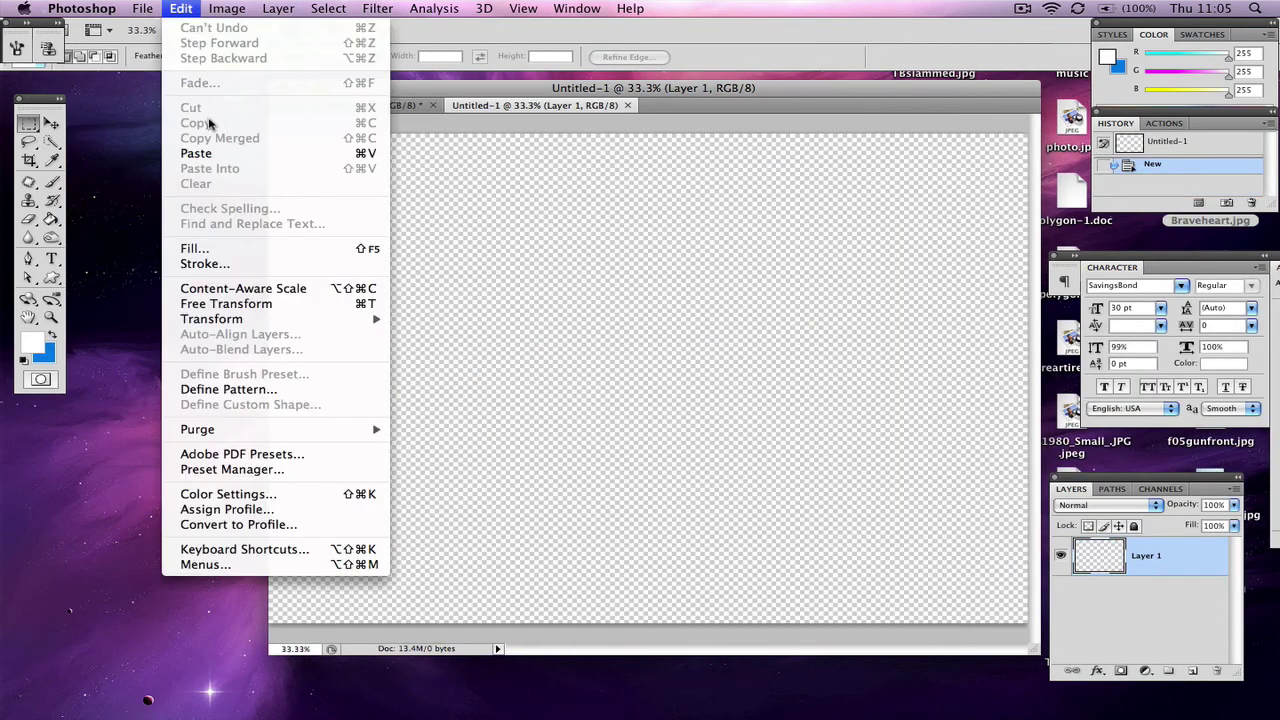
pyautogui.click(250, 155)
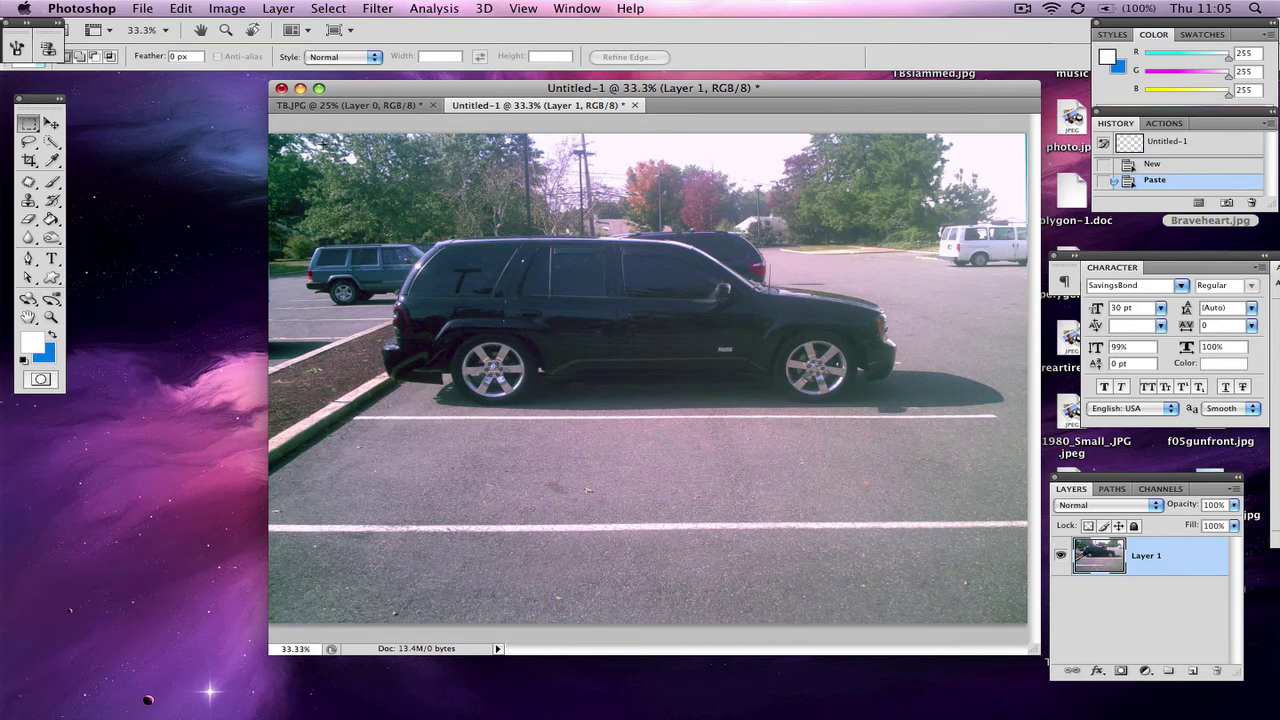